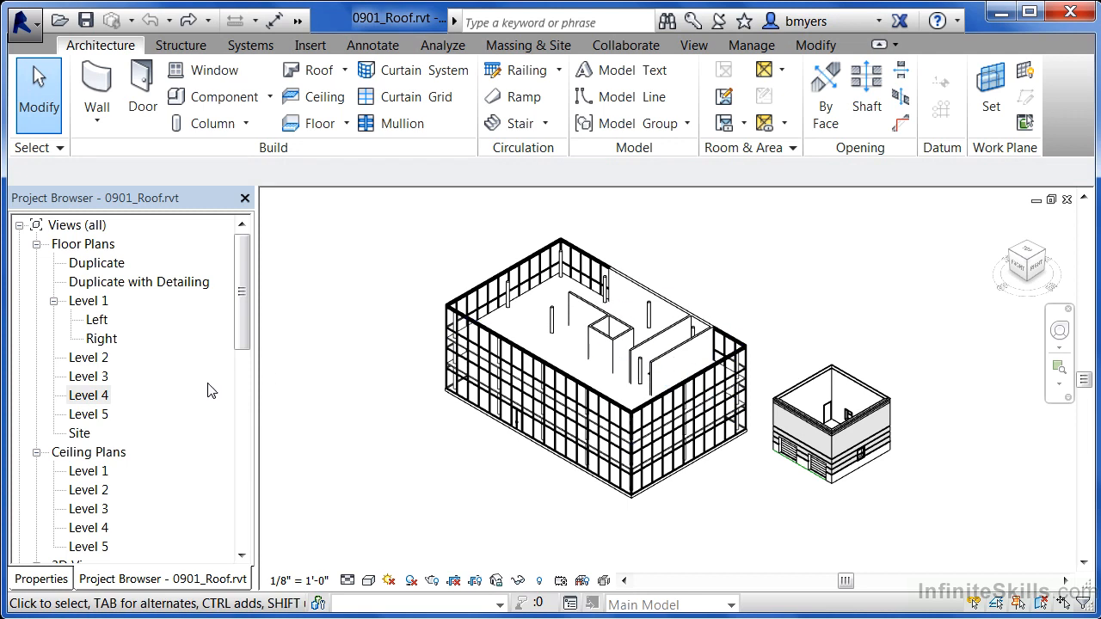
Rename the Level 4 floor plan as Roof, together with its corresponding level and views.
right_click(100, 401)
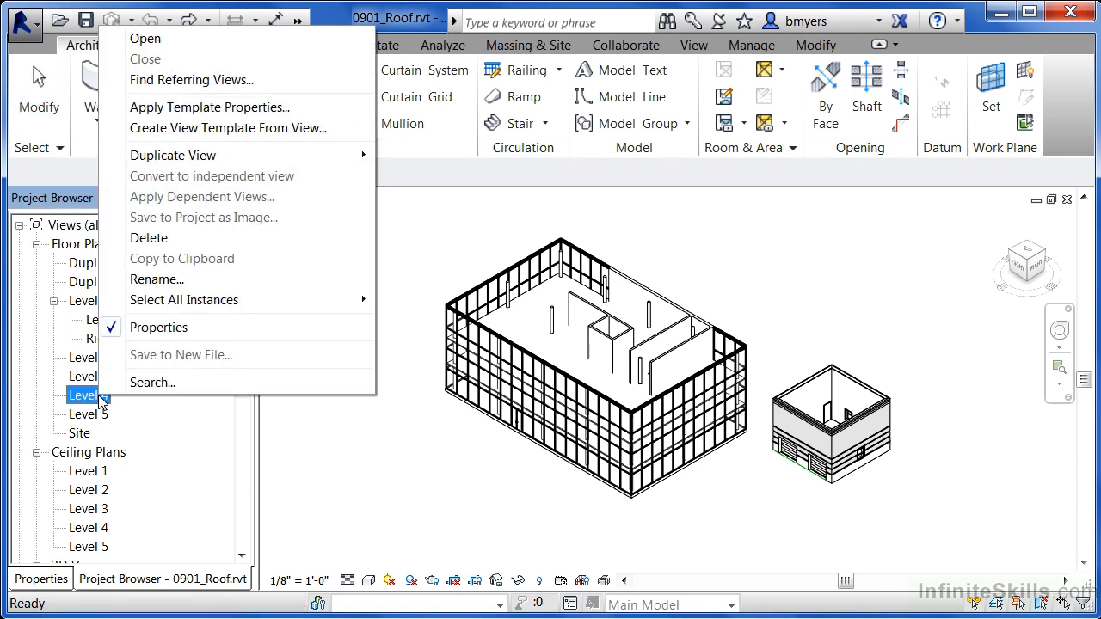
click(159, 278)
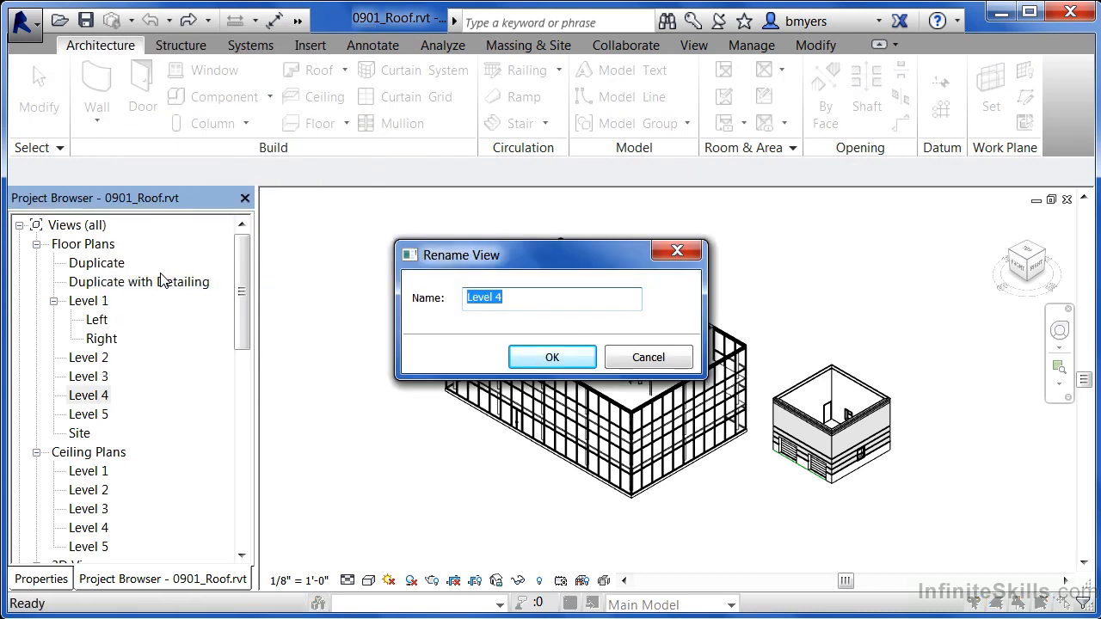
text(Roof)
click(545, 356)
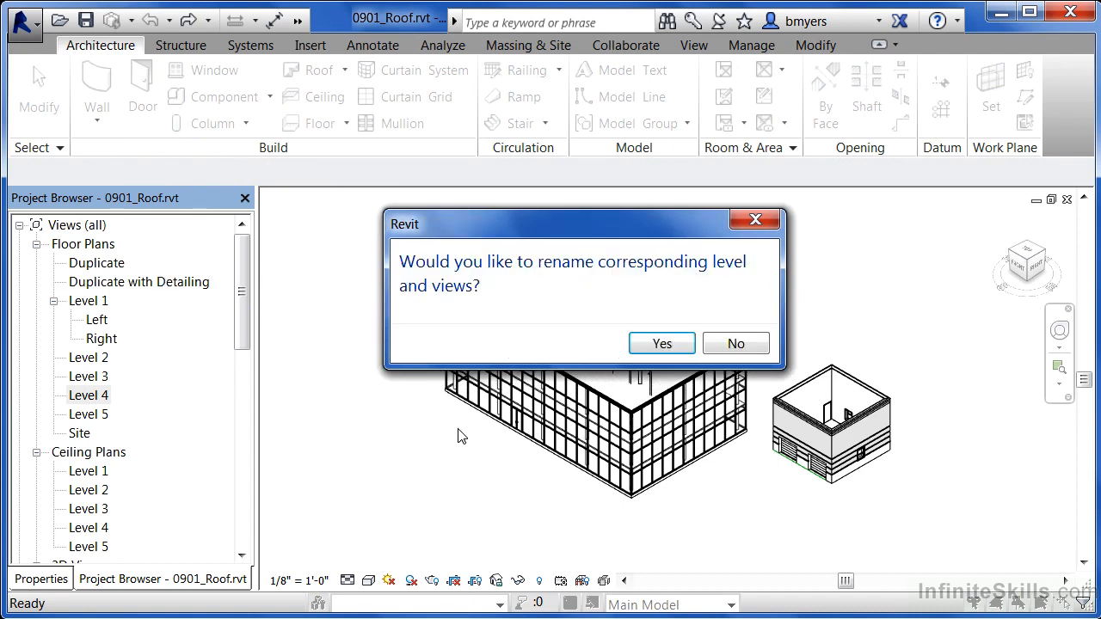
click(662, 344)
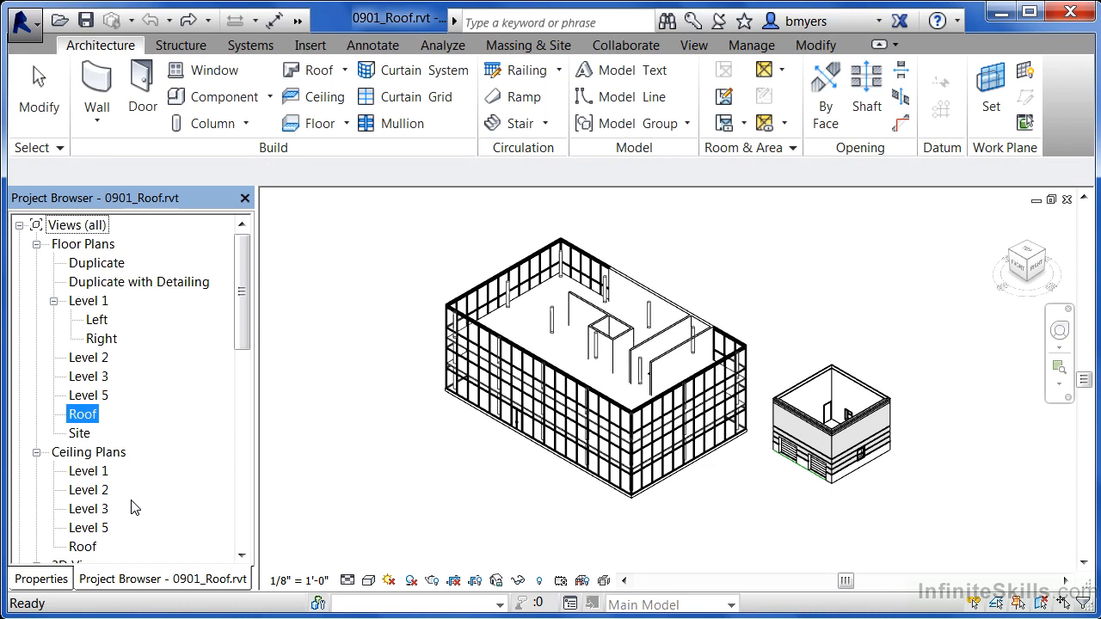
Rename the Level 5 floor plan as TOP, together with its corresponding level and views.
click(103, 397)
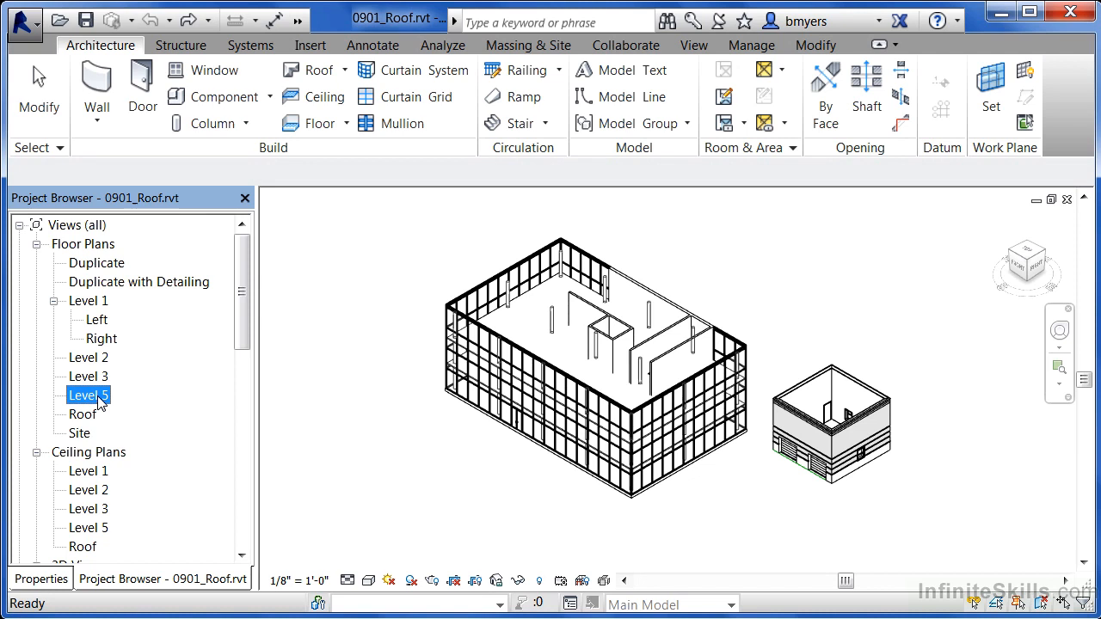
right_click(101, 403)
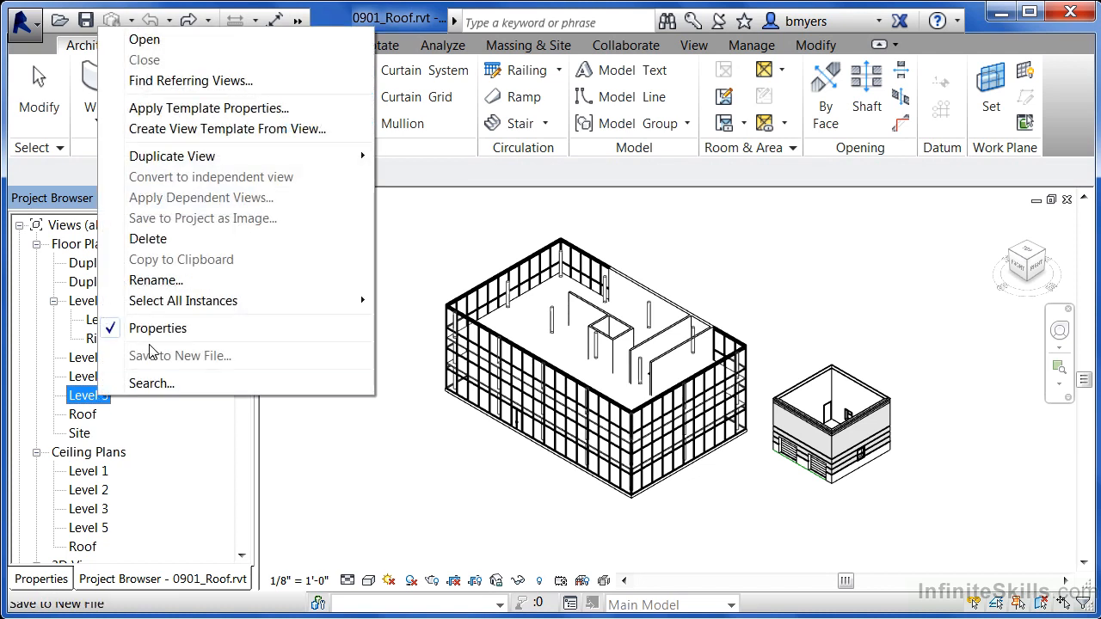
click(155, 280)
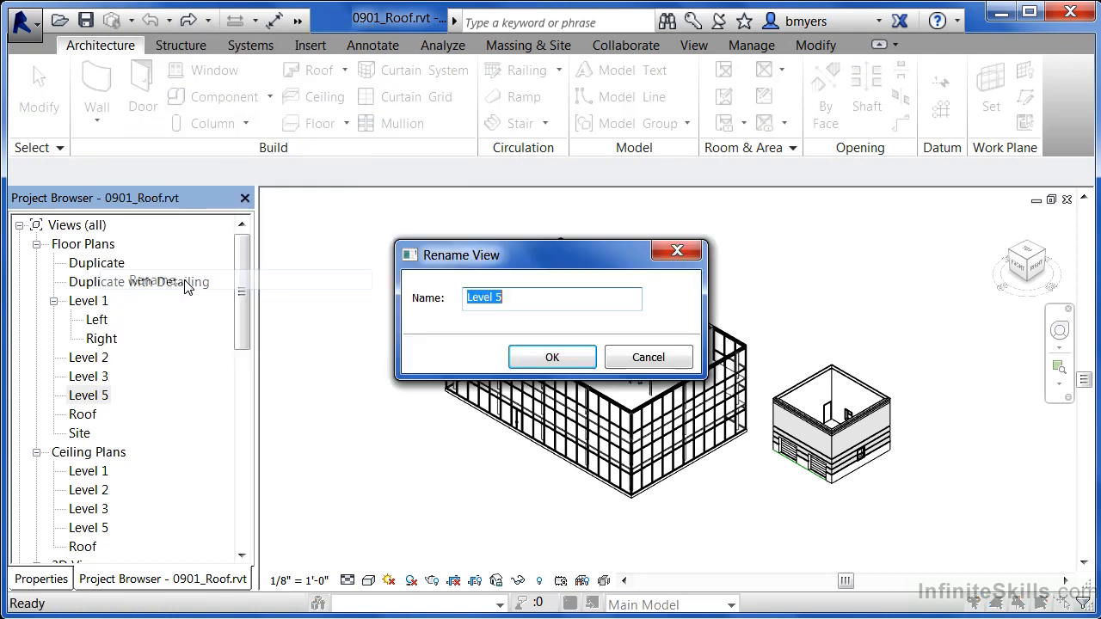
text(TO)
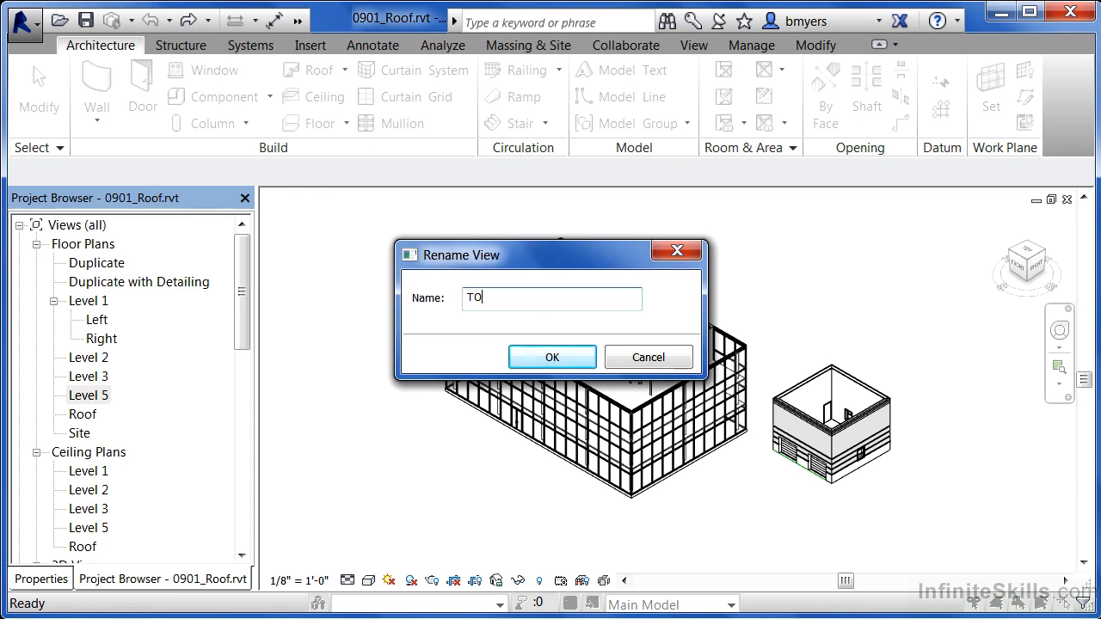
text(P)
click(572, 358)
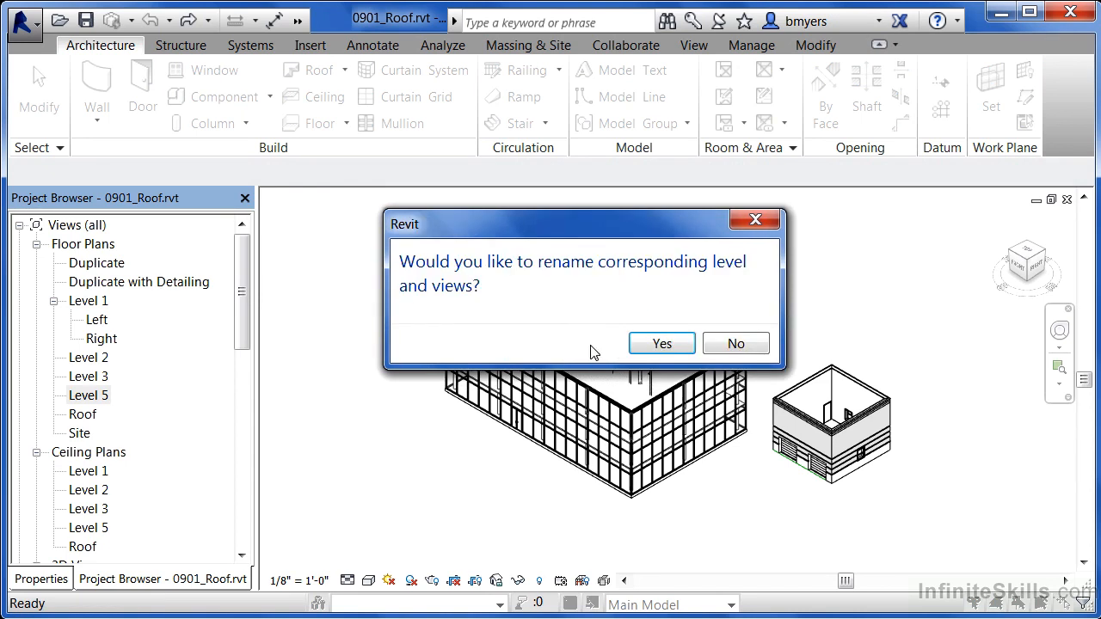
click(659, 344)
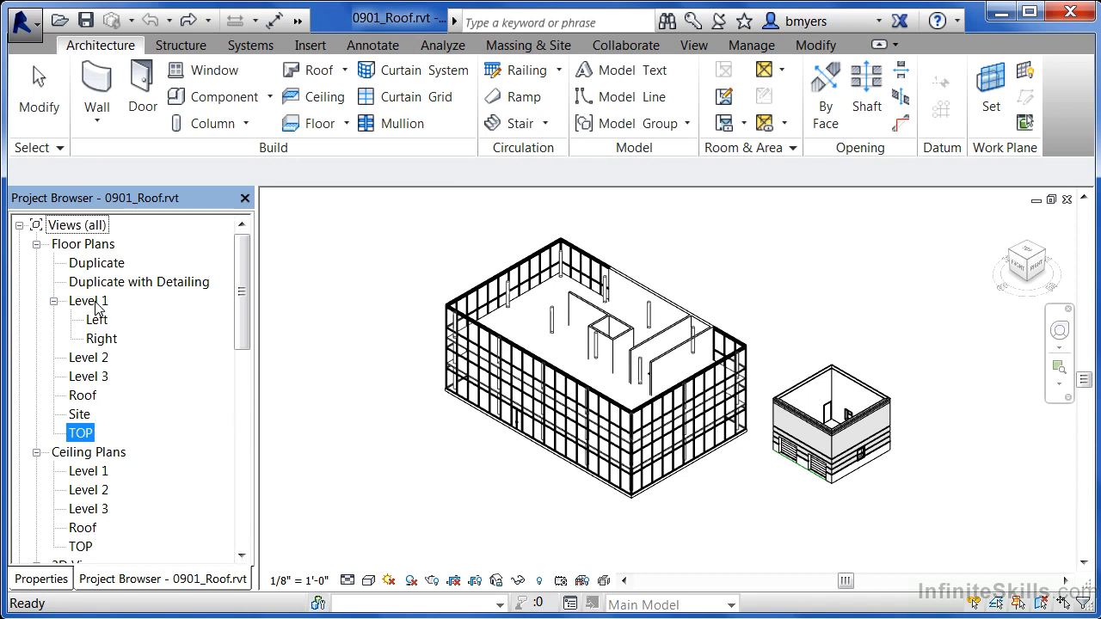
In the Roof floor plan, start a footprint roof with Defines slope off and straight boundary lines.
double_click(80, 396)
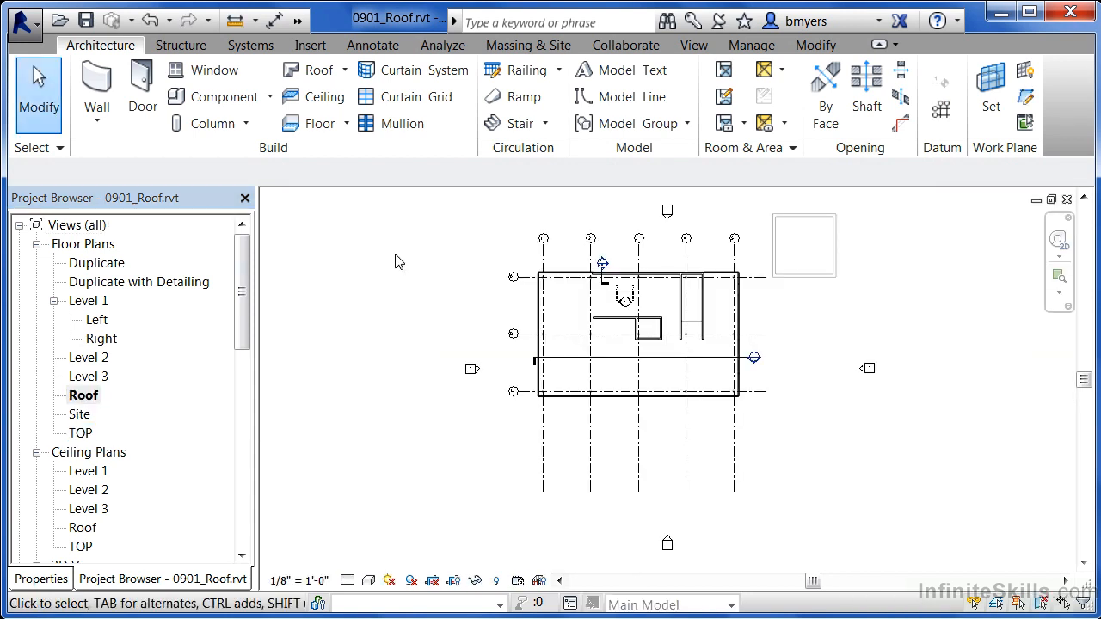
scroll(757, 265, up, 2)
scroll(590, 383, up, 2)
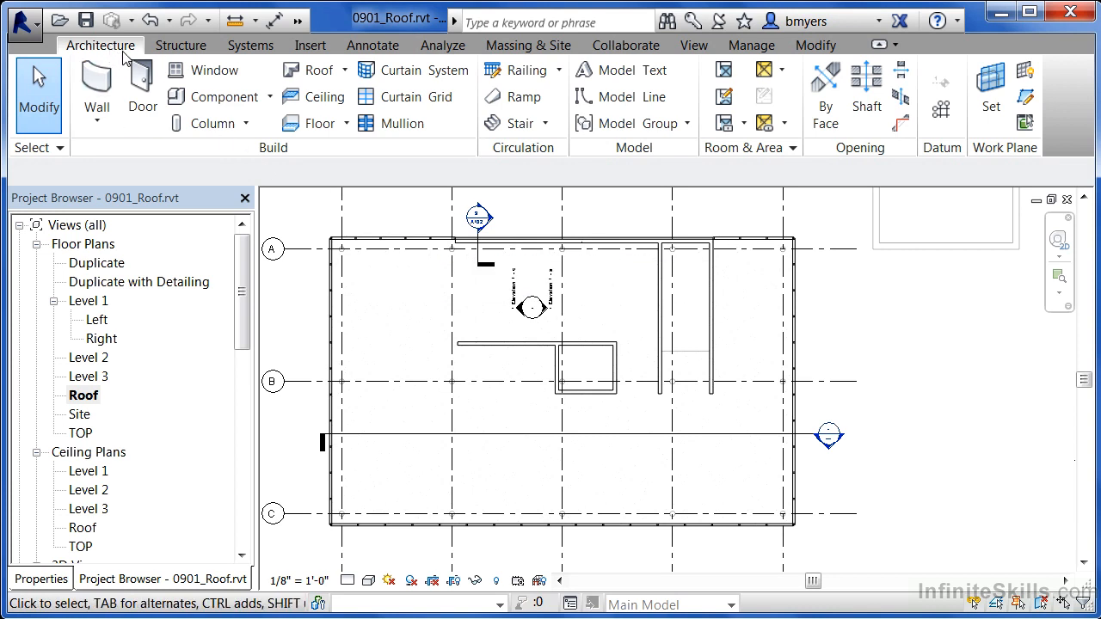
click(319, 70)
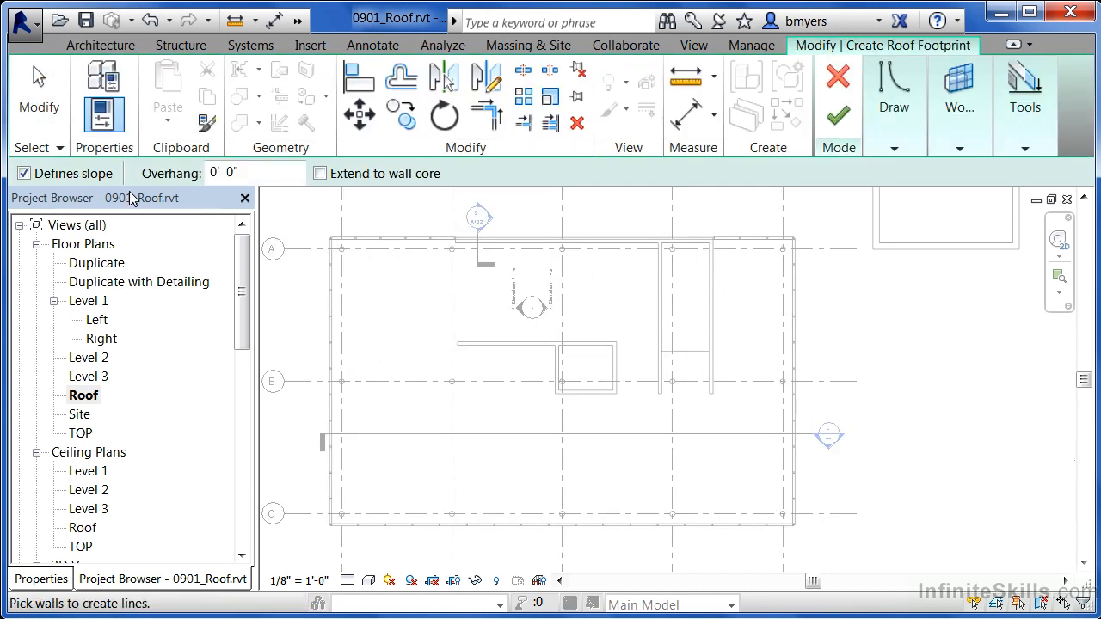
click(24, 173)
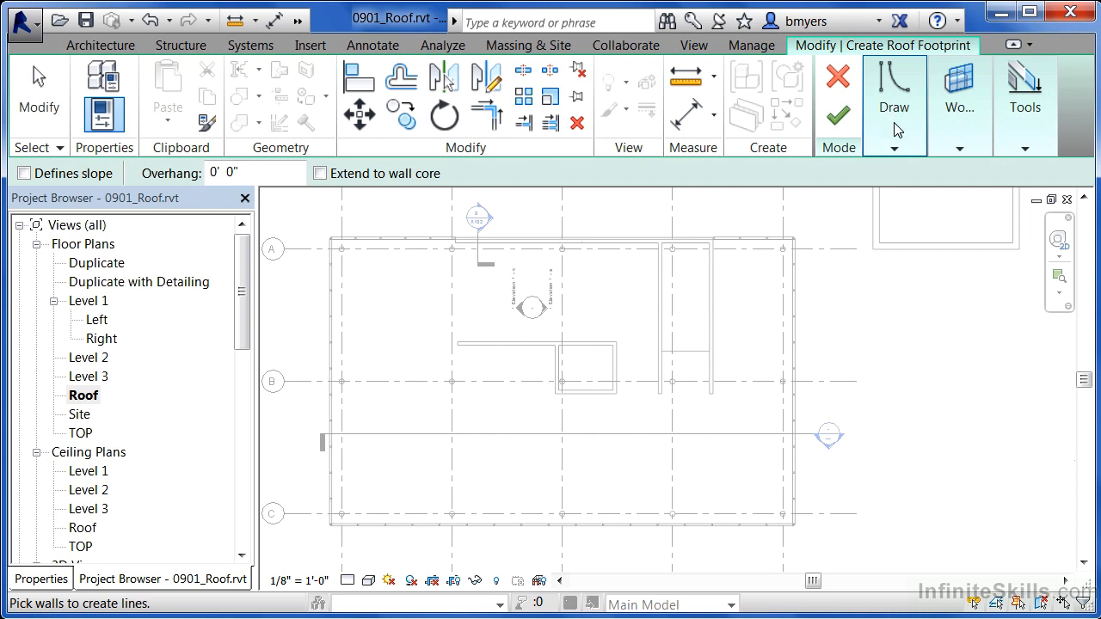
mouse_move(897, 129)
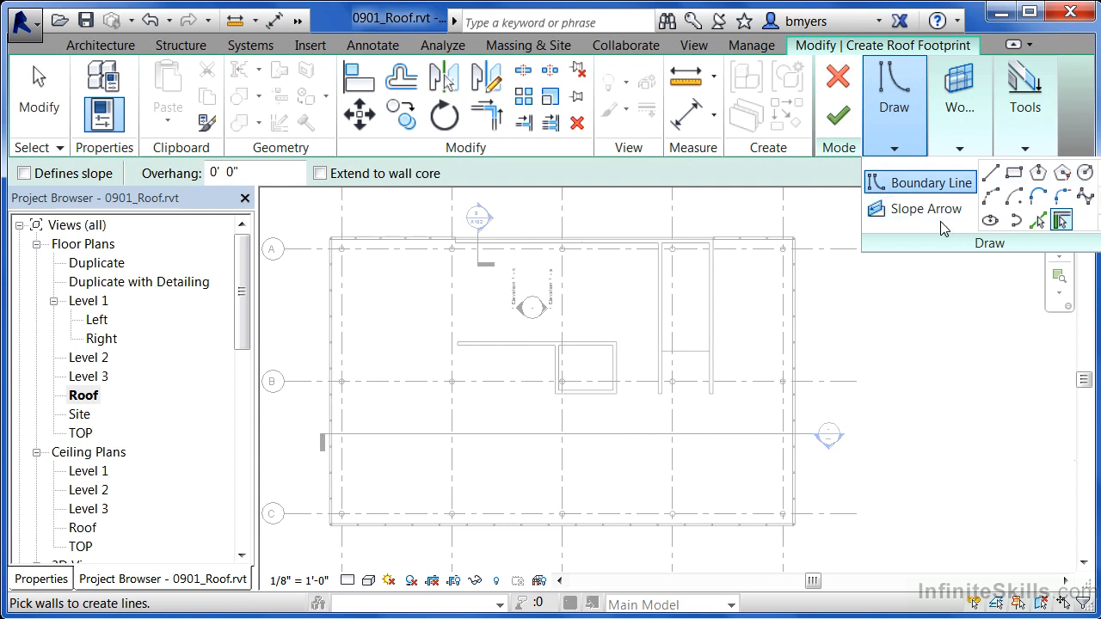
click(991, 172)
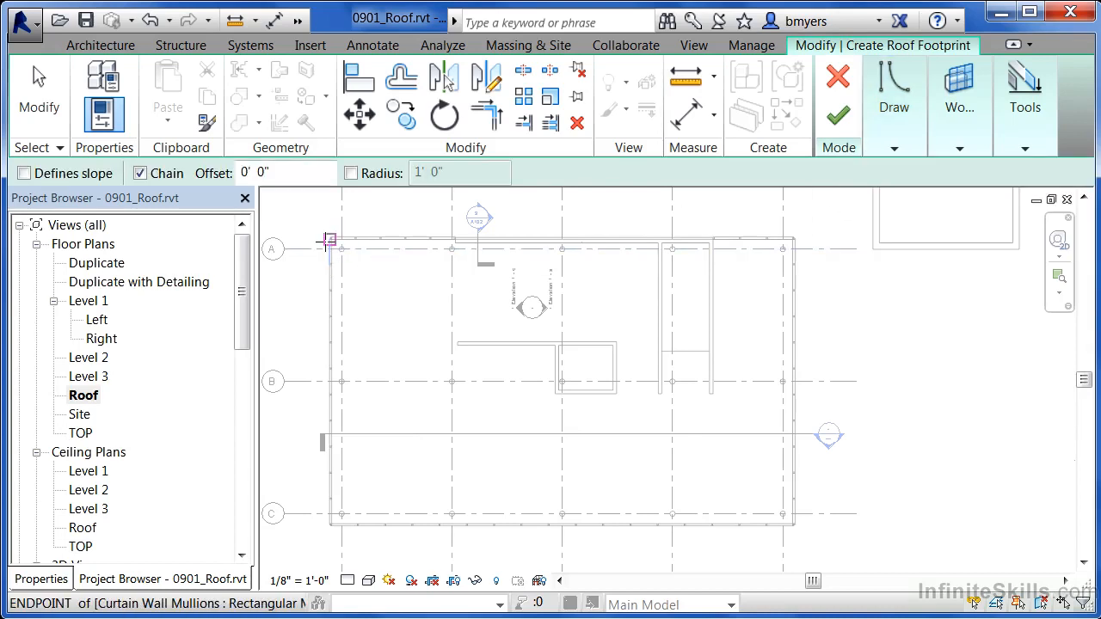
Trace the roof boundary along the floor slab edge from corner A-1 to corner C-1 and on to corner C-5.
scroll(329, 241, up, 3)
scroll(340, 239, up, 2)
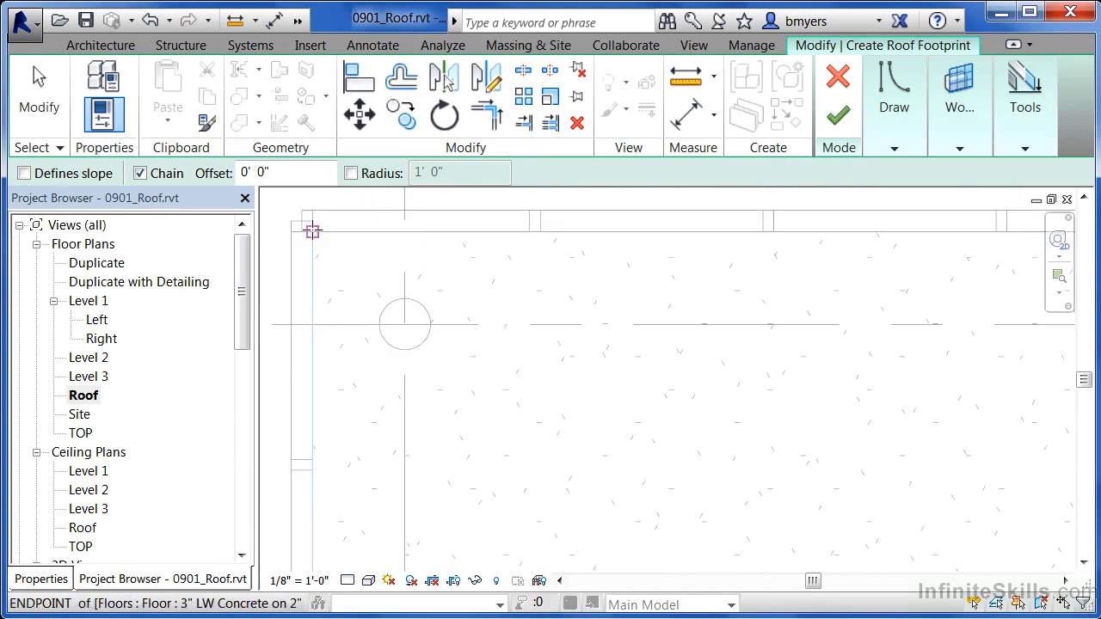
click(309, 228)
scroll(338, 219, down, 1)
scroll(337, 221, down, 3)
scroll(331, 344, up, 3)
scroll(333, 422, up, 2)
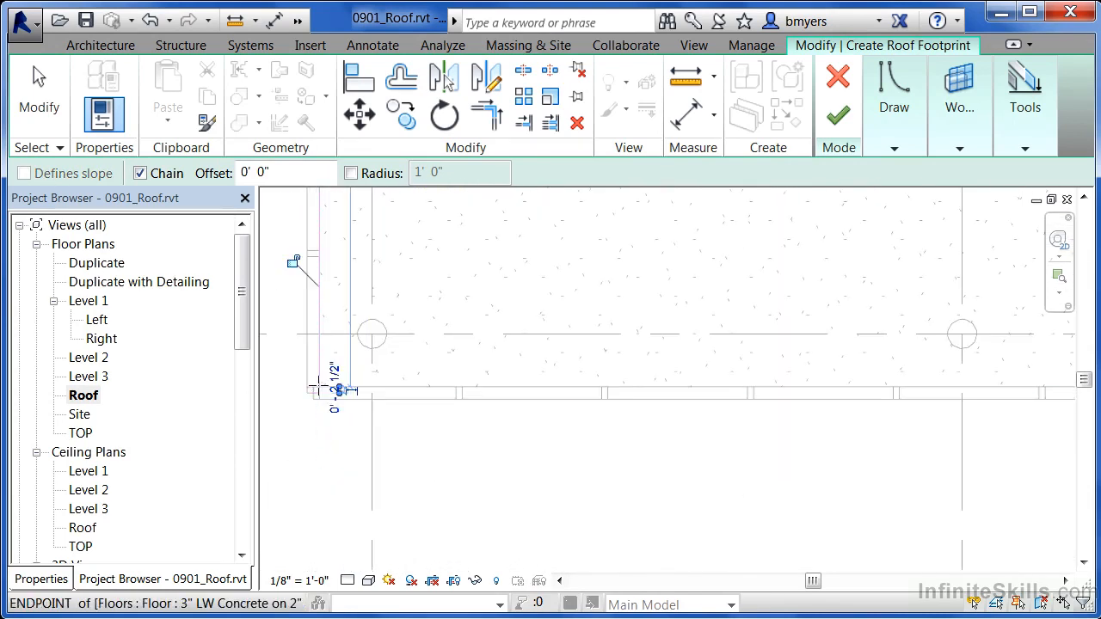
click(319, 387)
scroll(314, 455, down, 4)
scroll(745, 486, up, 3)
scroll(681, 446, up, 6)
click(658, 408)
scroll(681, 537, down, 2)
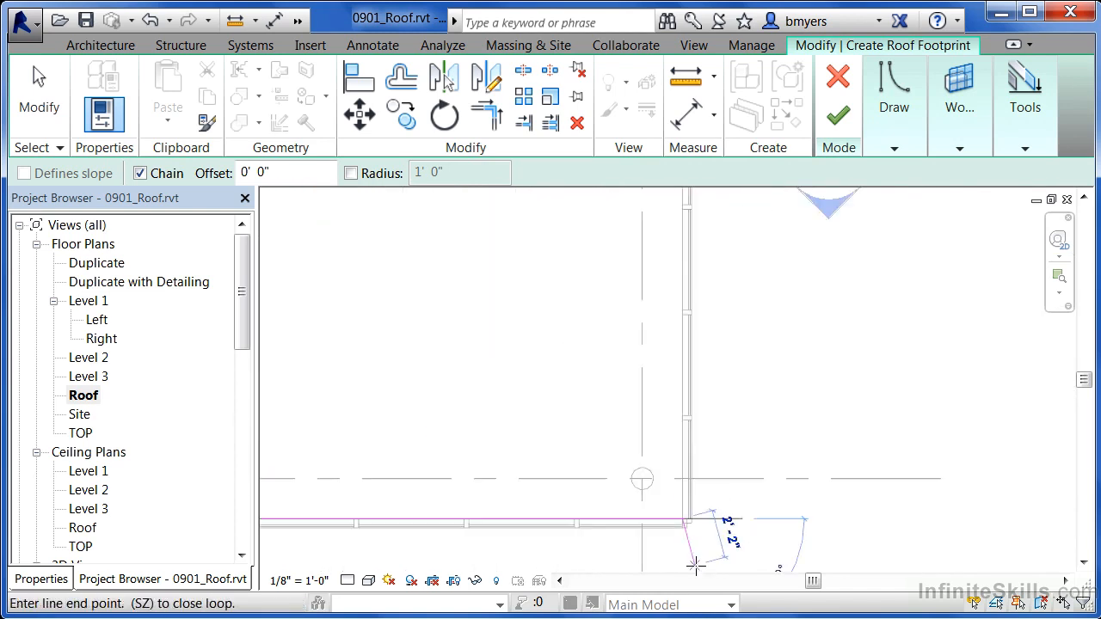
Continue the roof boundary up to corner A-5 and along grid A to the end of the curtain wall.
scroll(694, 563, down, 3)
scroll(688, 230, up, 3)
scroll(697, 227, up, 3)
click(705, 212)
scroll(792, 301, down, 4)
scroll(611, 277, up, 4)
click(587, 281)
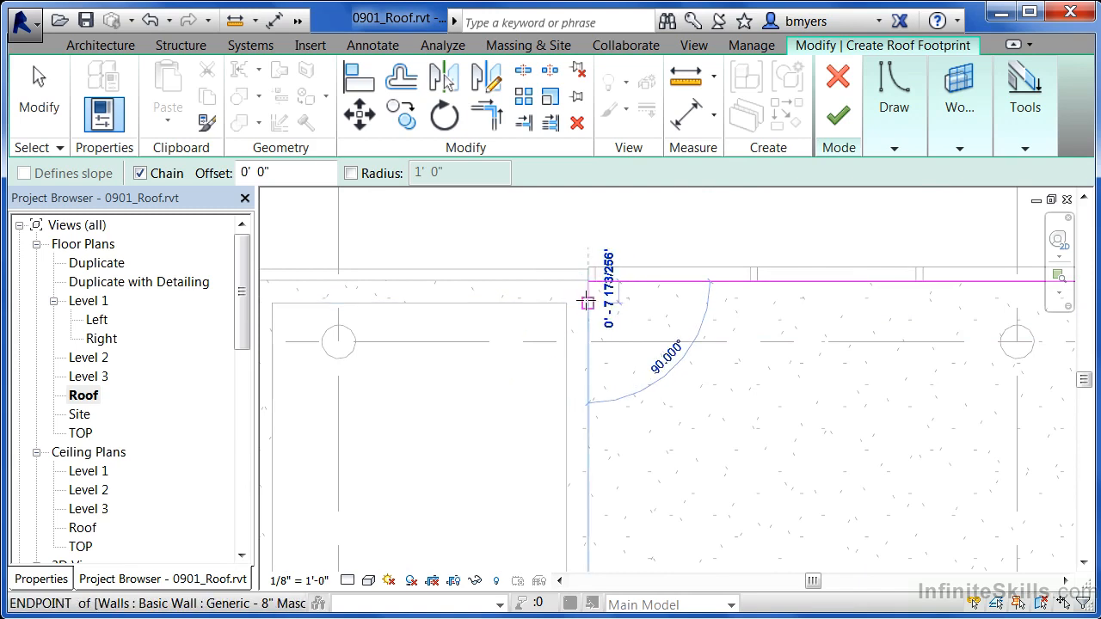
Trace the boundary along the inside face of the grid A masonry wall, close it at corner A-1, and finish the roof.
scroll(723, 339, down, 2)
scroll(723, 339, down, 3)
scroll(556, 342, up, 3)
scroll(526, 328, up, 3)
click(506, 316)
scroll(494, 308, up, 1)
scroll(494, 307, up, 1)
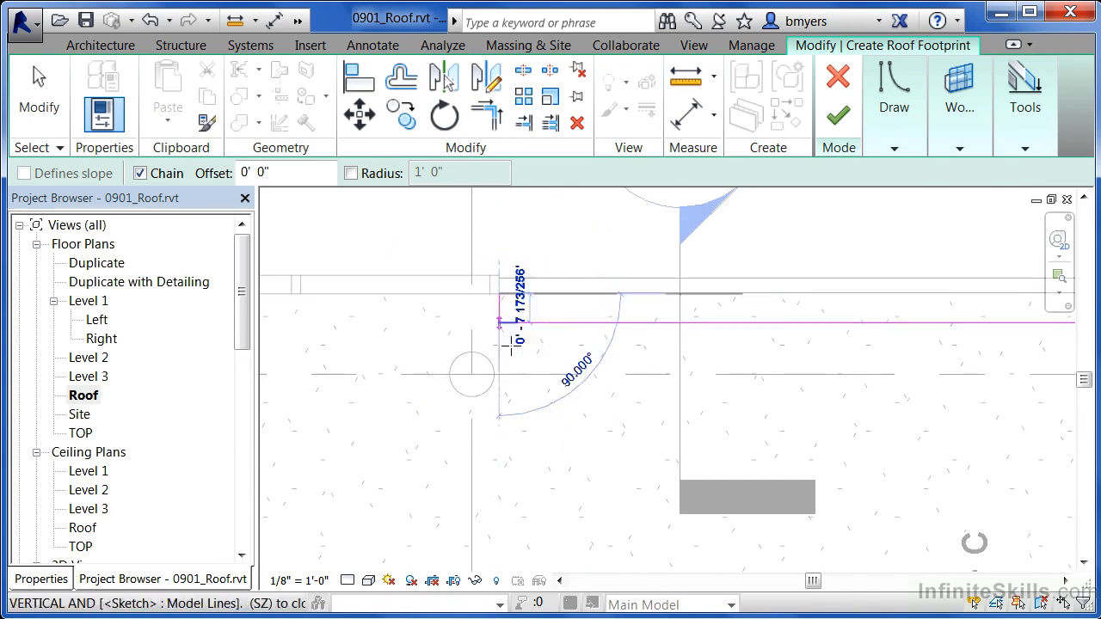
scroll(503, 301, down, 4)
scroll(450, 396, up, 4)
scroll(412, 380, up, 2)
click(391, 350)
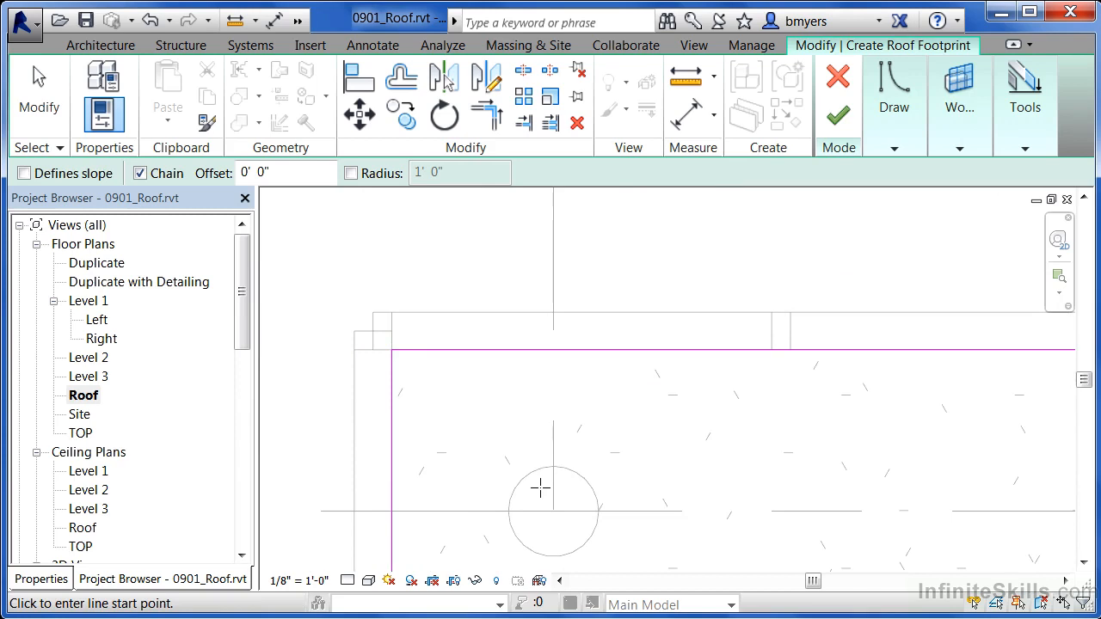
scroll(358, 299, down, 6)
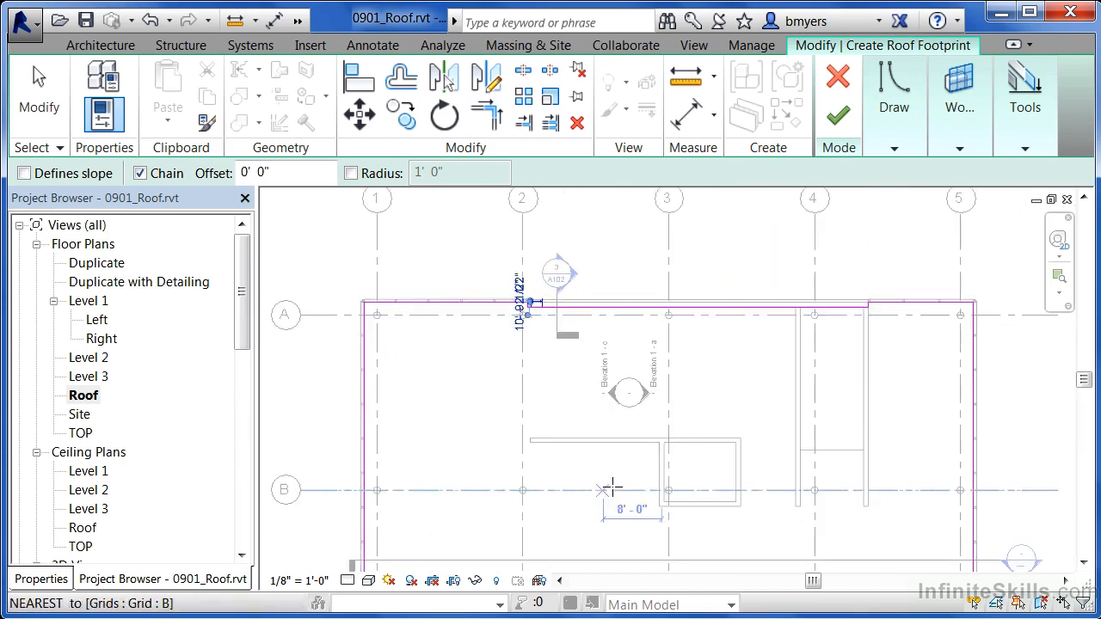
middle_drag(644, 518, 617, 423)
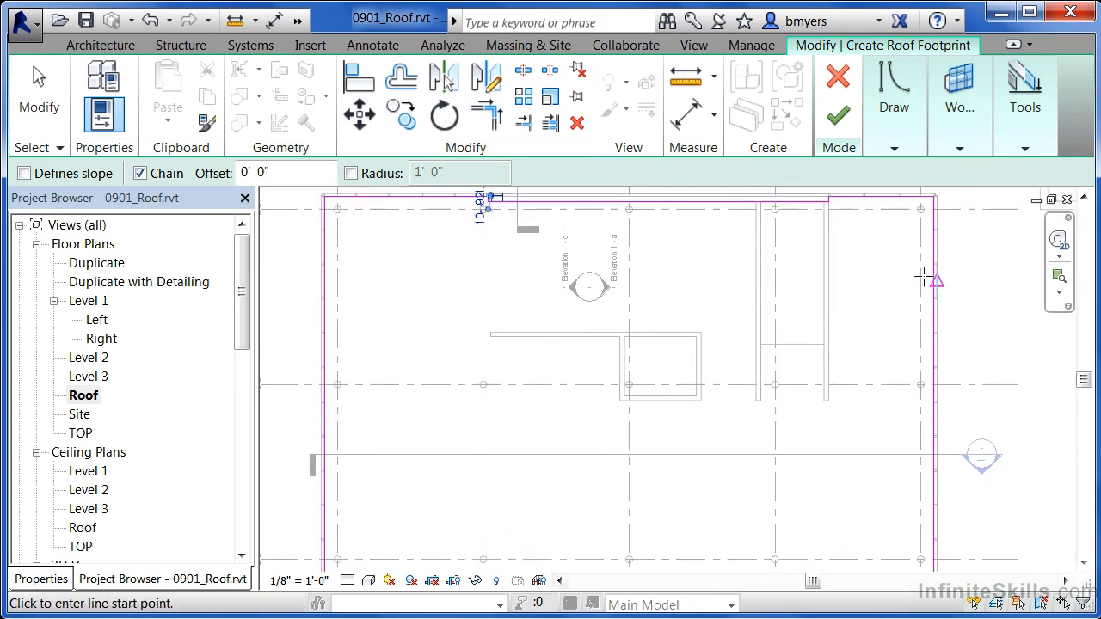
click(839, 117)
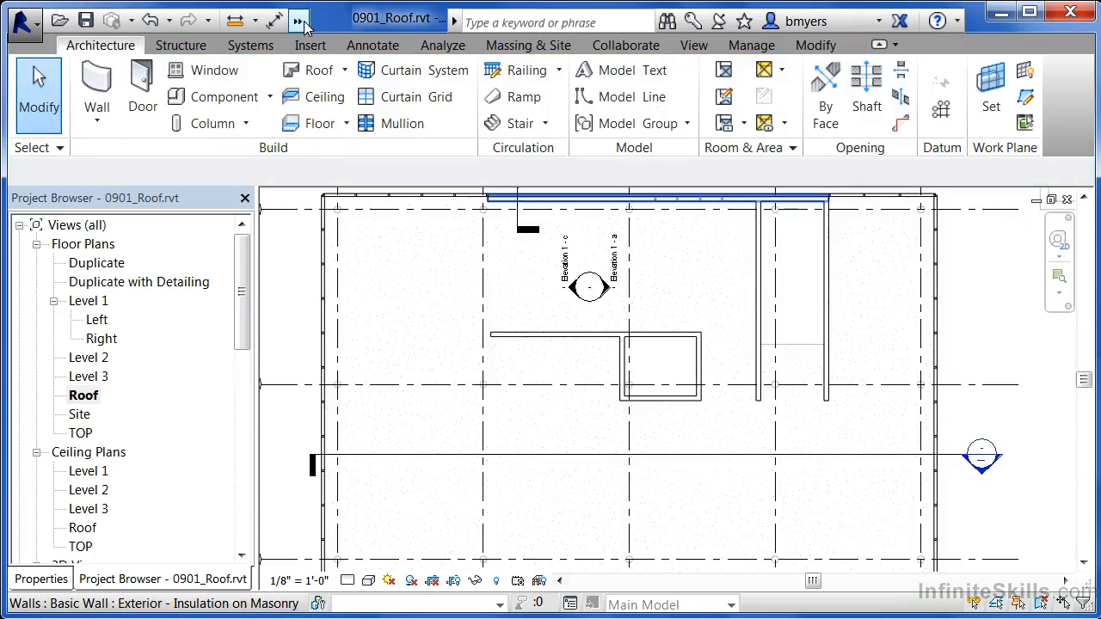
In the default 3D view, attach the tops of all interior masonry walls projecting through the roof to the roof.
click(298, 21)
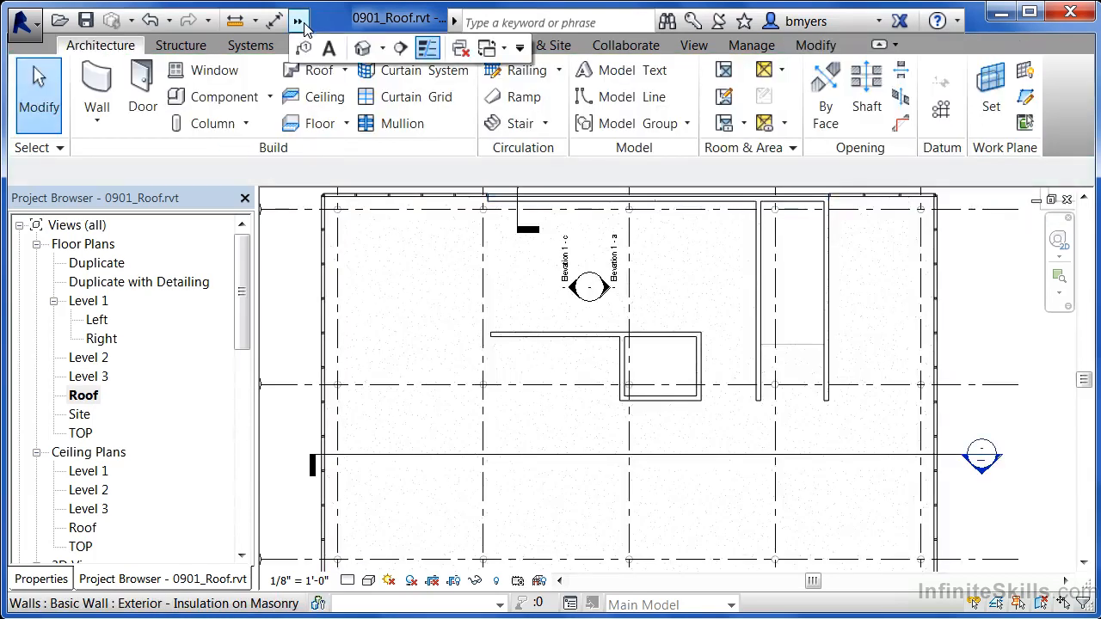
click(364, 44)
scroll(636, 310, up, 3)
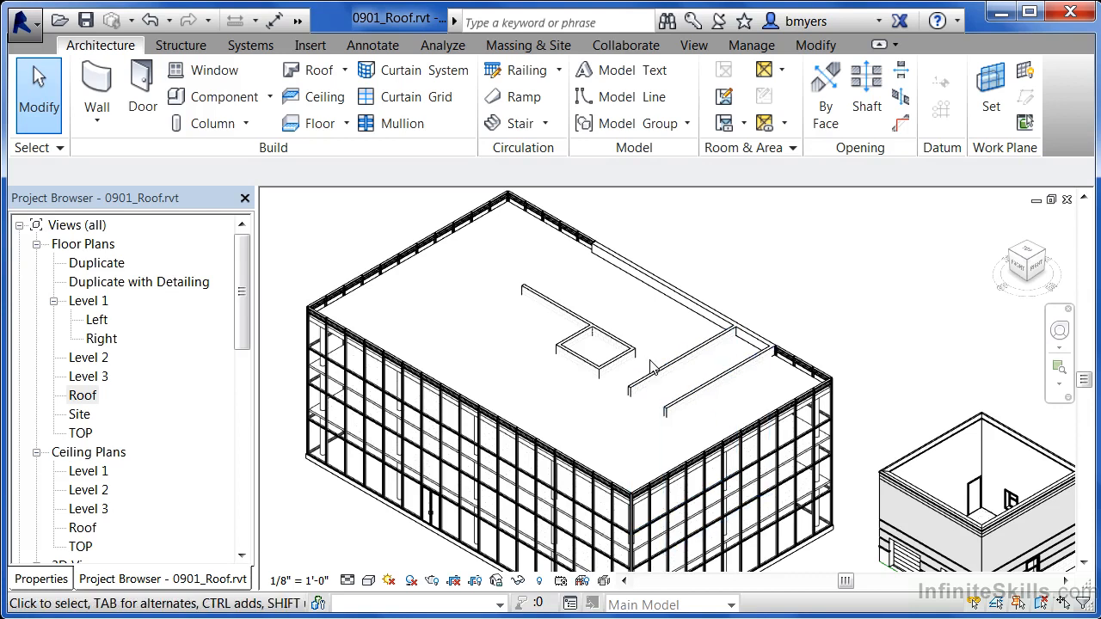
scroll(659, 304, up, 2)
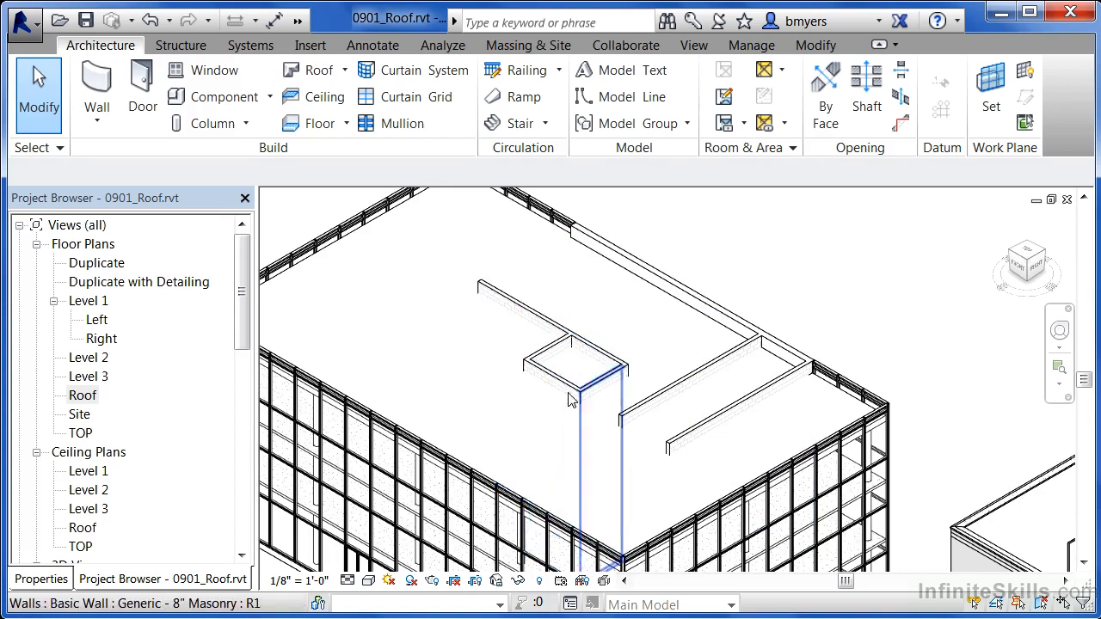
click(537, 321)
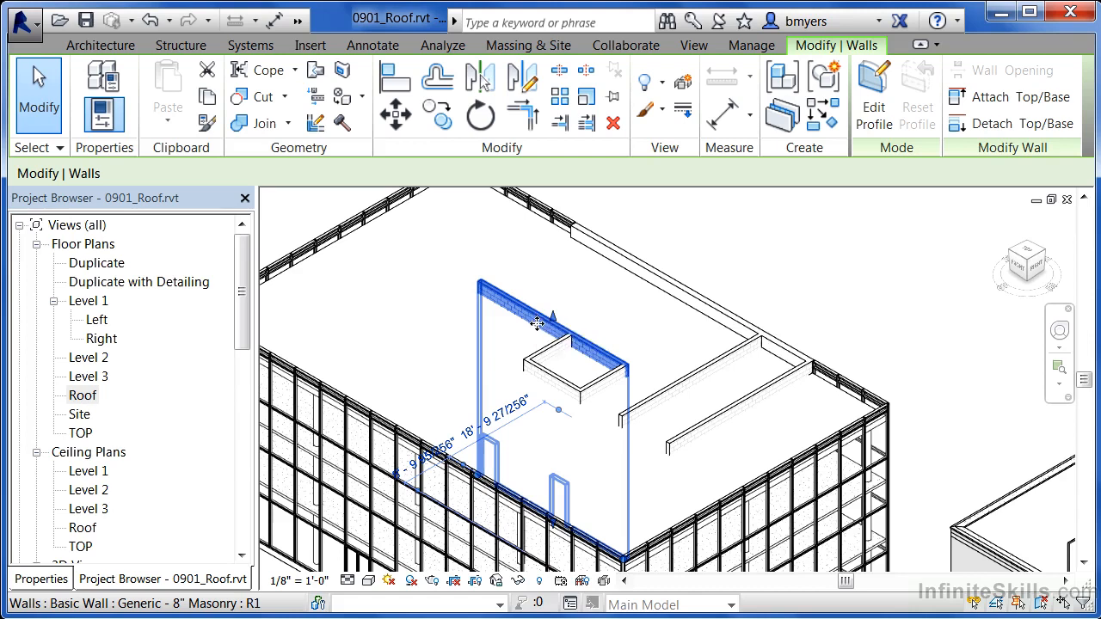
click(547, 344)
ctrl+click(554, 373)
ctrl+click(595, 380)
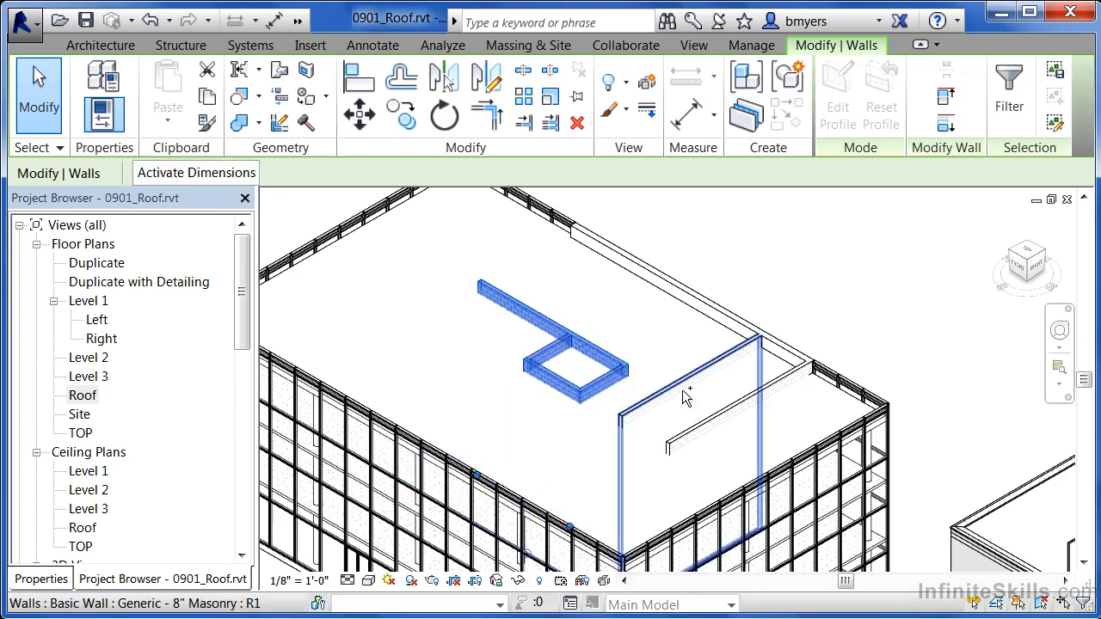
ctrl+click(683, 391)
ctrl+click(710, 412)
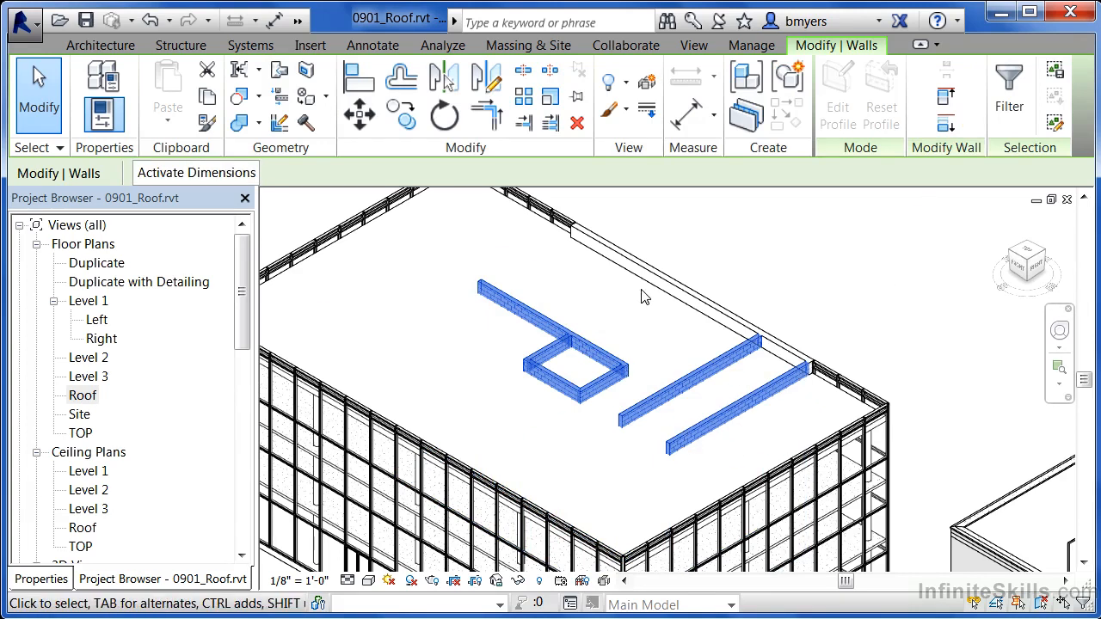
click(944, 105)
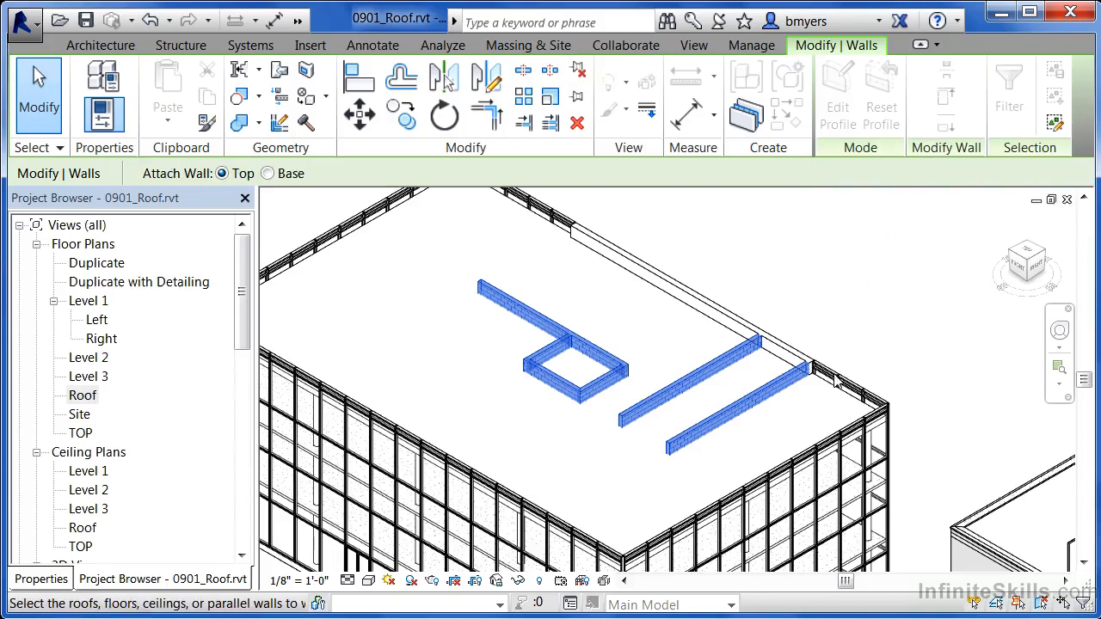
click(831, 389)
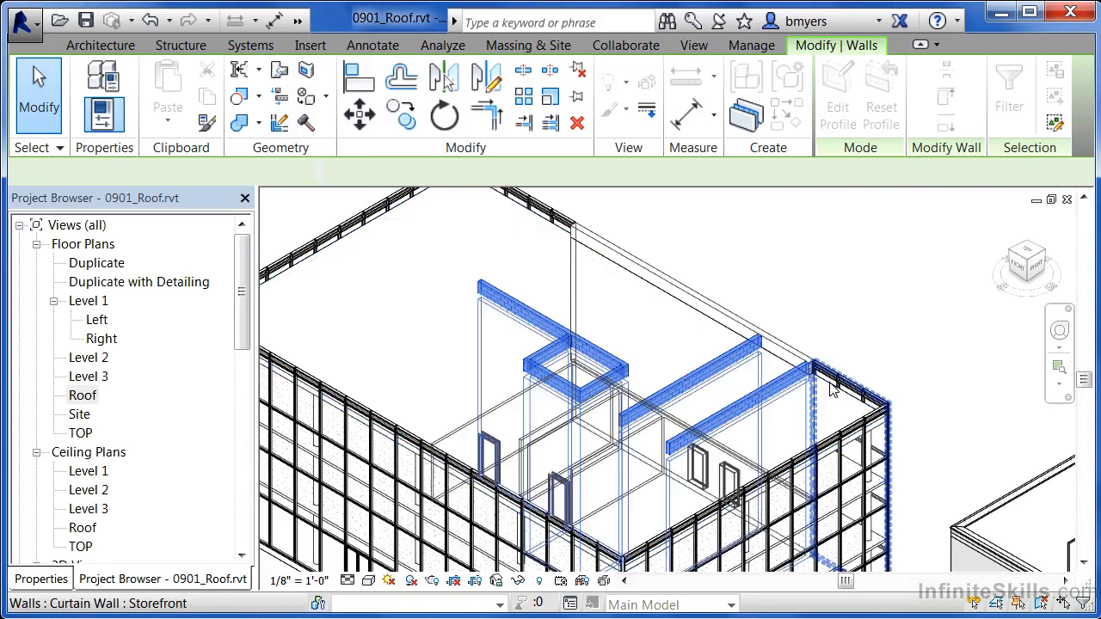
click(913, 332)
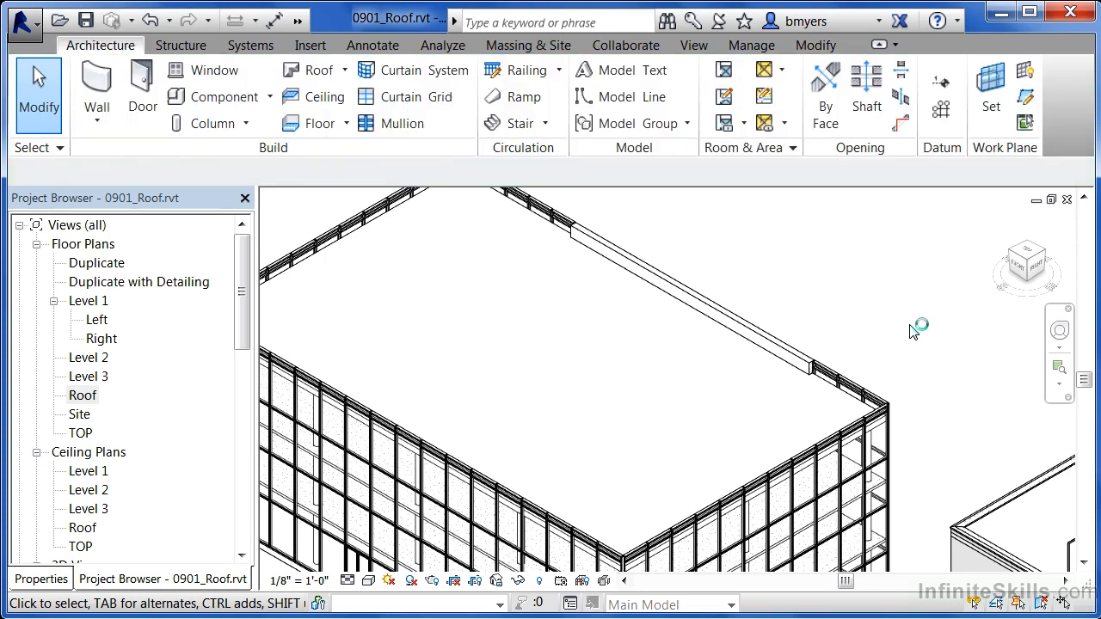
Start another footprint roof from the 3D view and move it to Level 2.
scroll(913, 332, down, 2)
middle_drag(865, 284, 854, 293)
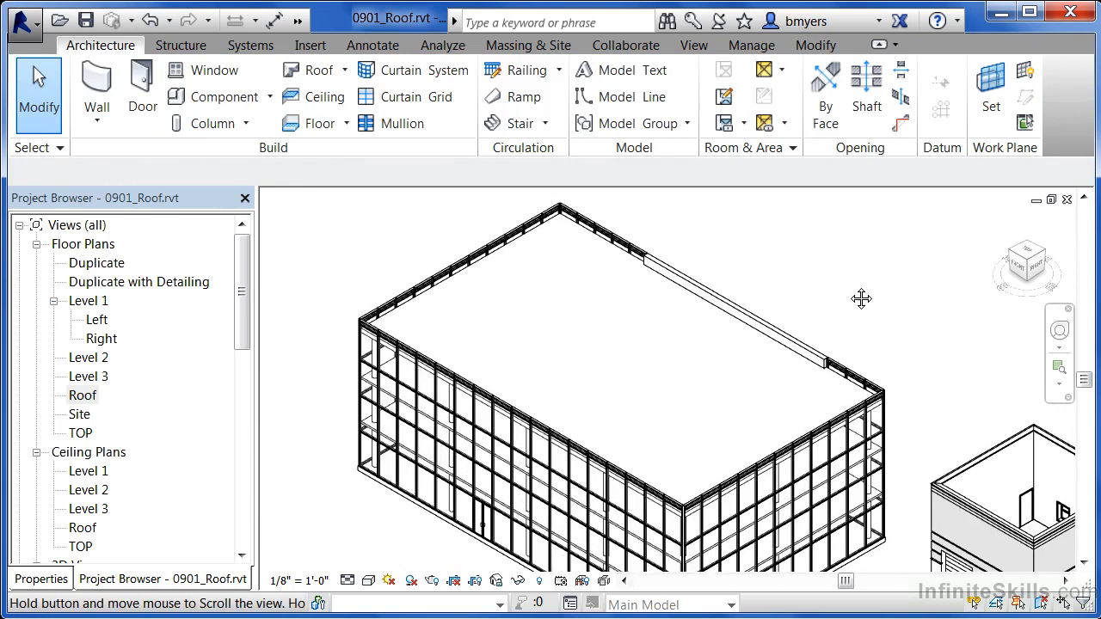
click(316, 77)
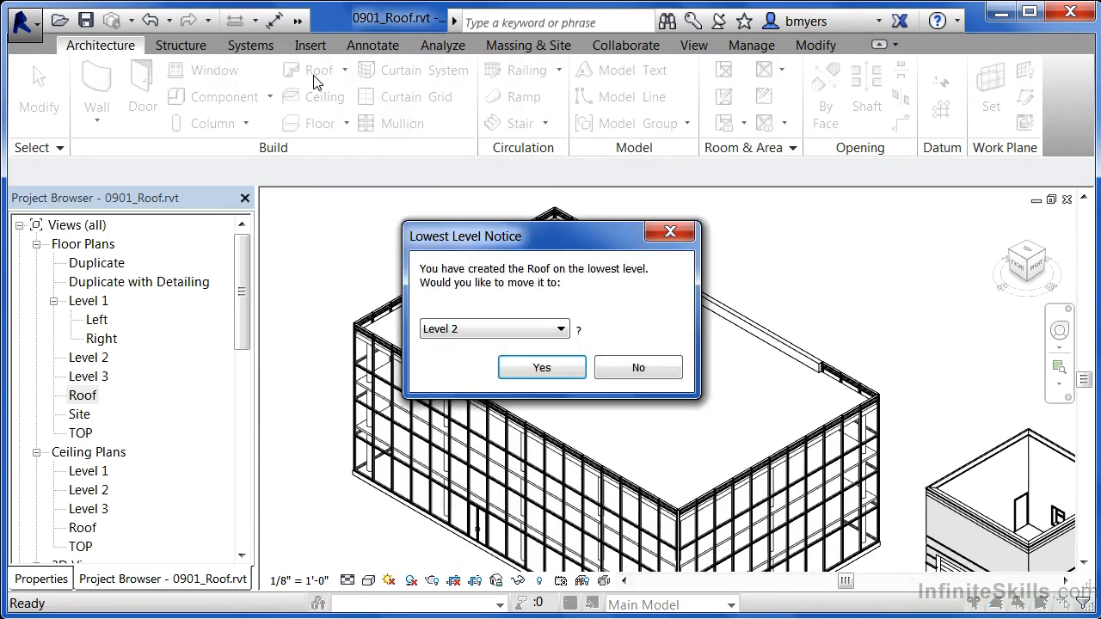
click(542, 367)
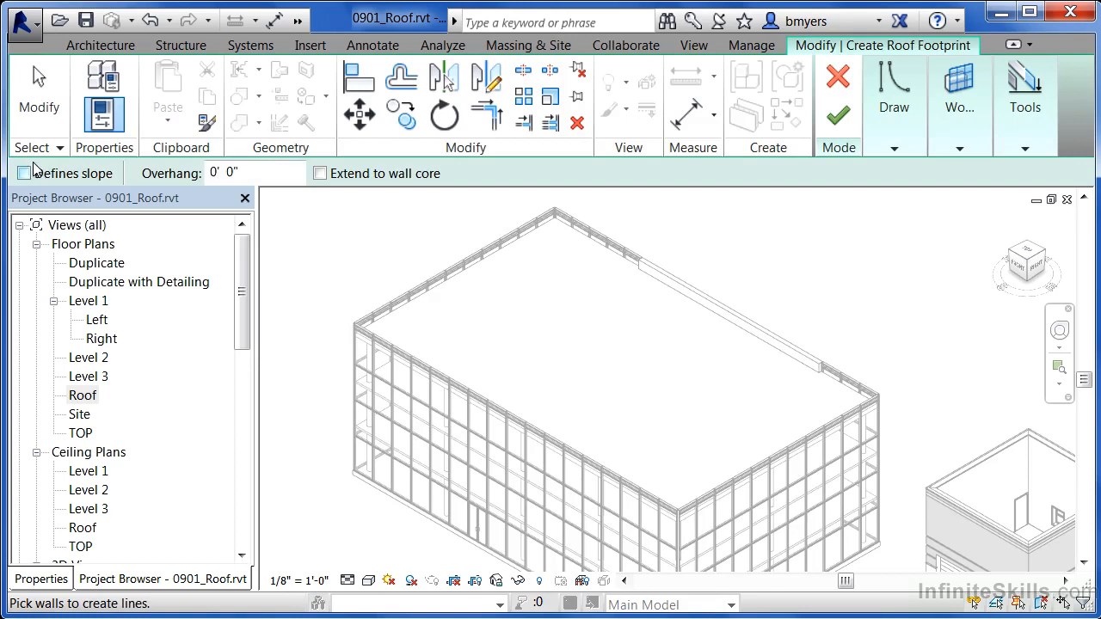